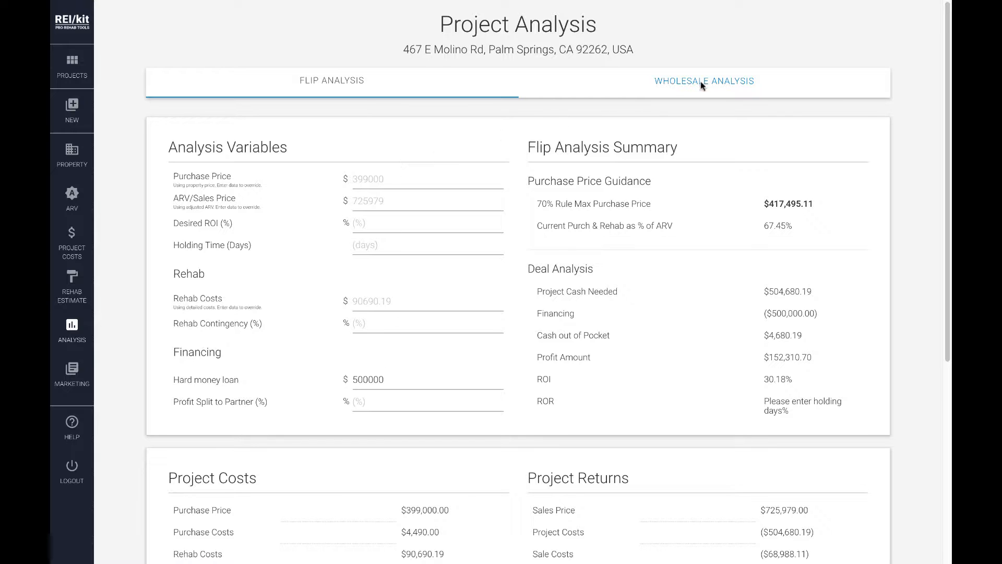
Try a wholesale assignment fee of 55555 in the wholesale analysis, clear it and return to the flip analysis
click(716, 81)
click(715, 82)
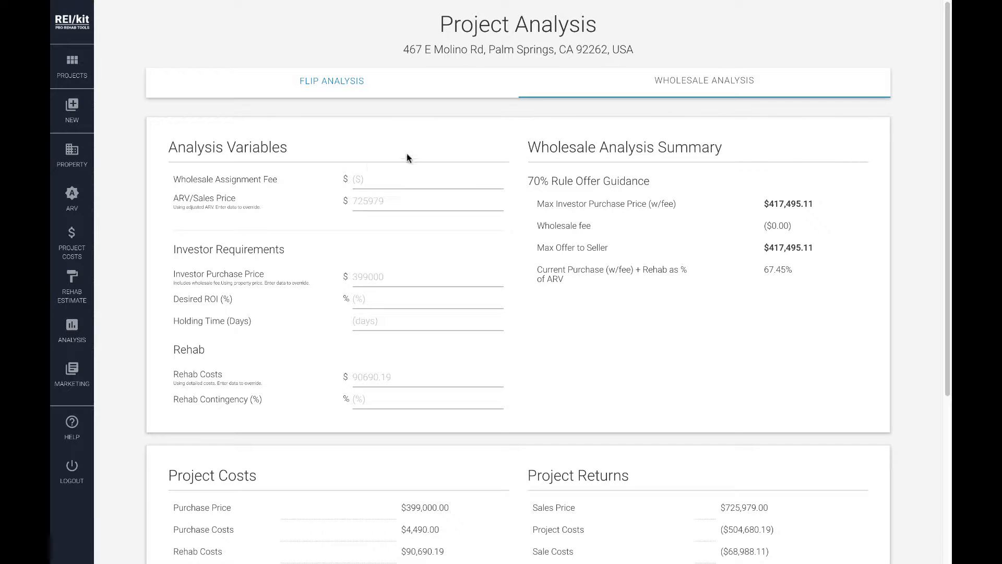
click(369, 185)
text(55555)
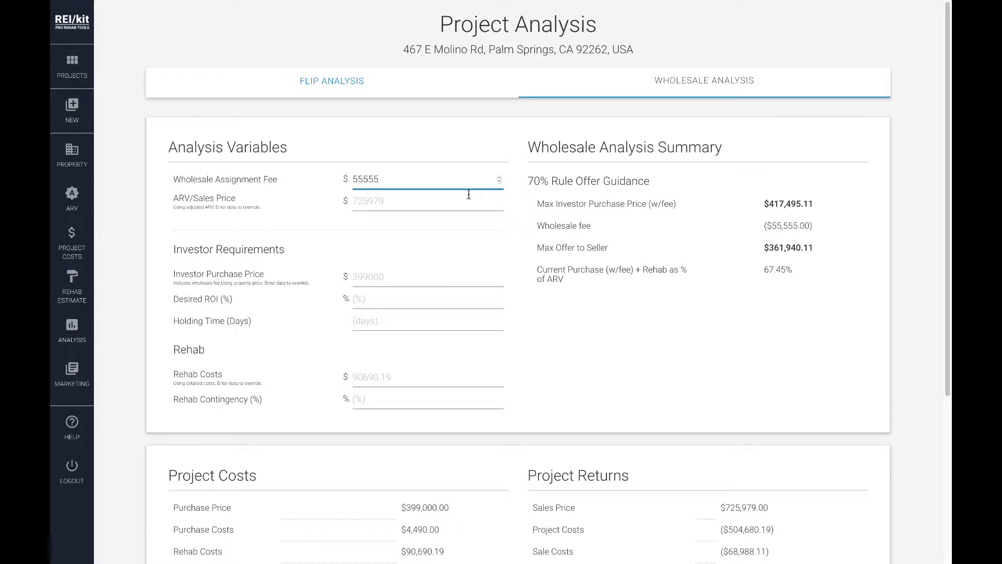
double_click(363, 174)
key(BackSpace)
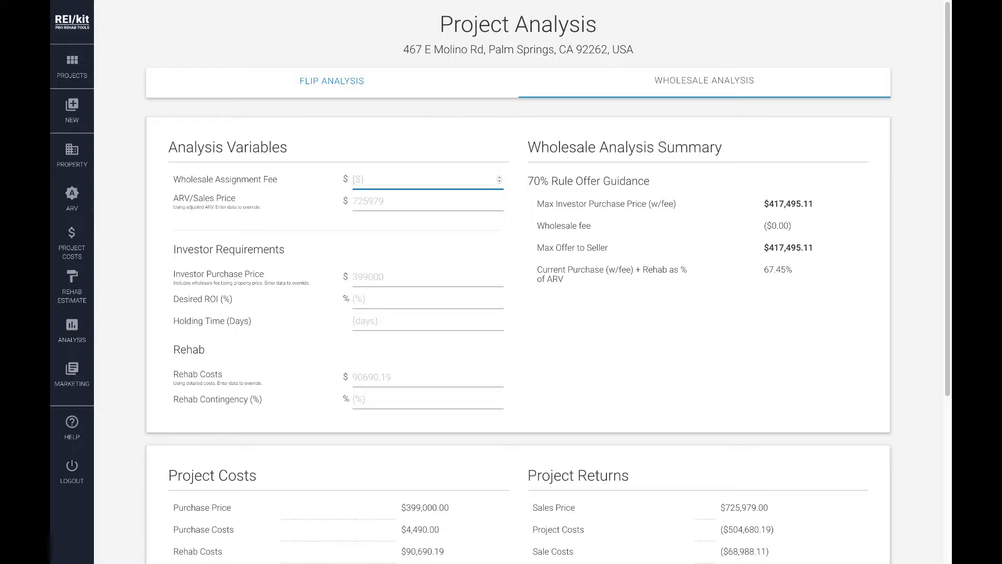
click(328, 88)
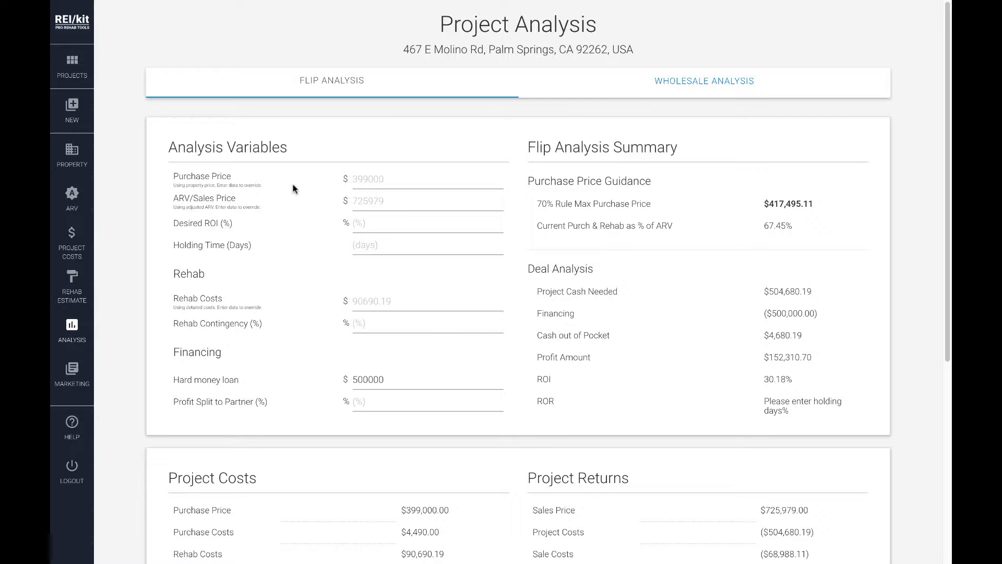
Try overriding the purchase price with 400000 in the property details, and clear the override again
click(72, 152)
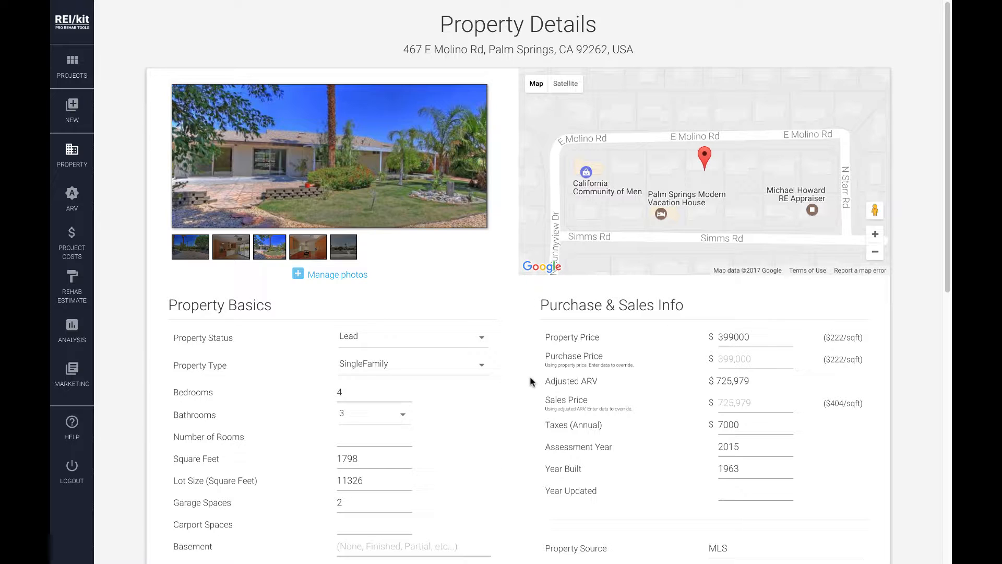
click(717, 360)
text(400000)
double_click(720, 360)
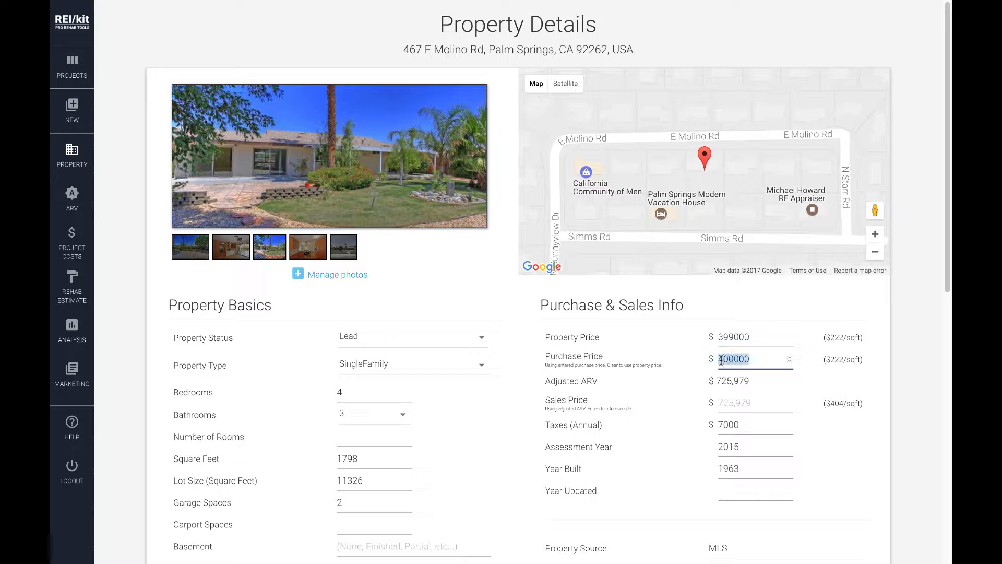
key(BackSpace)
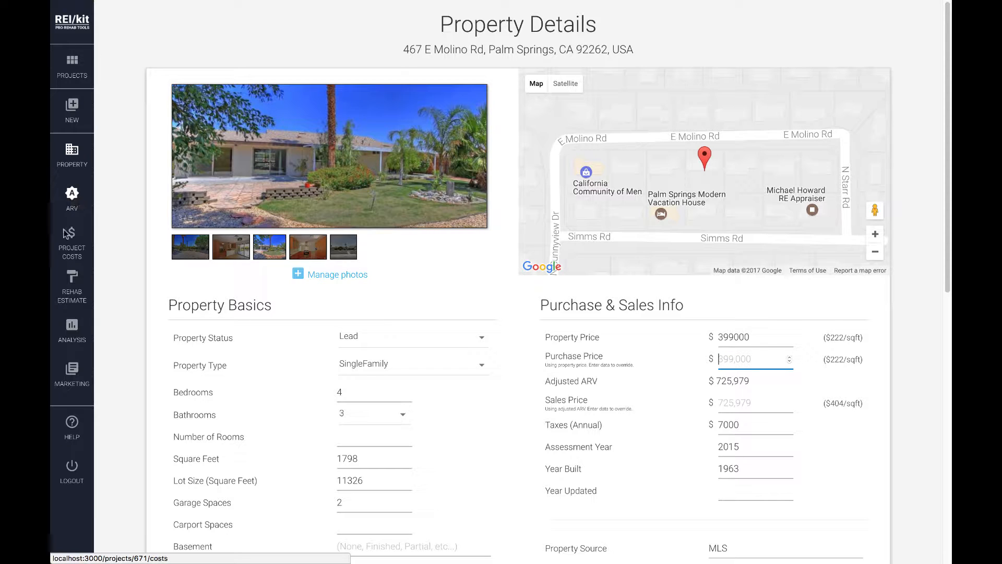
Compare the flip analysis prices with their sources in the property details and the ARV estimate's comps and adjustments
click(72, 328)
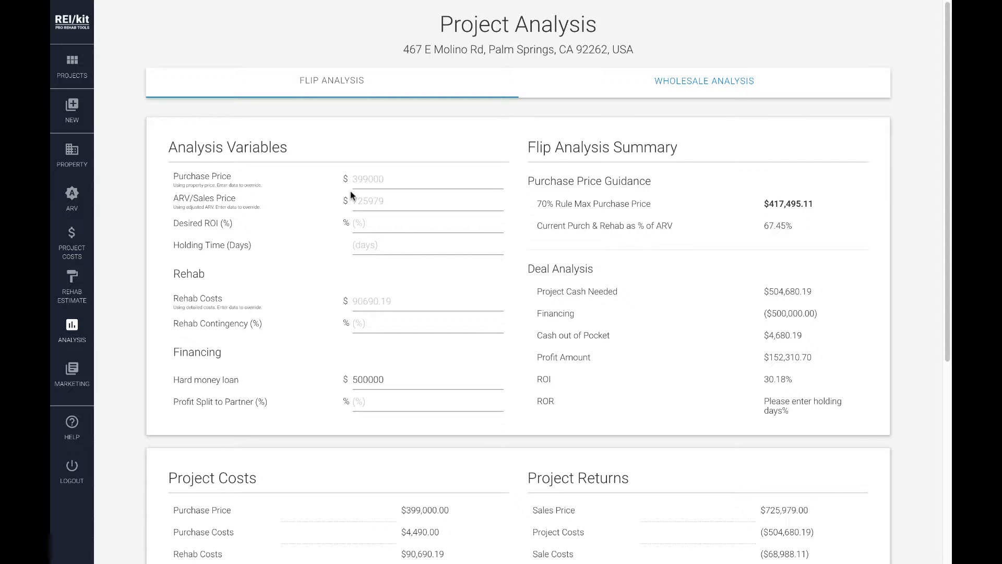
click(83, 156)
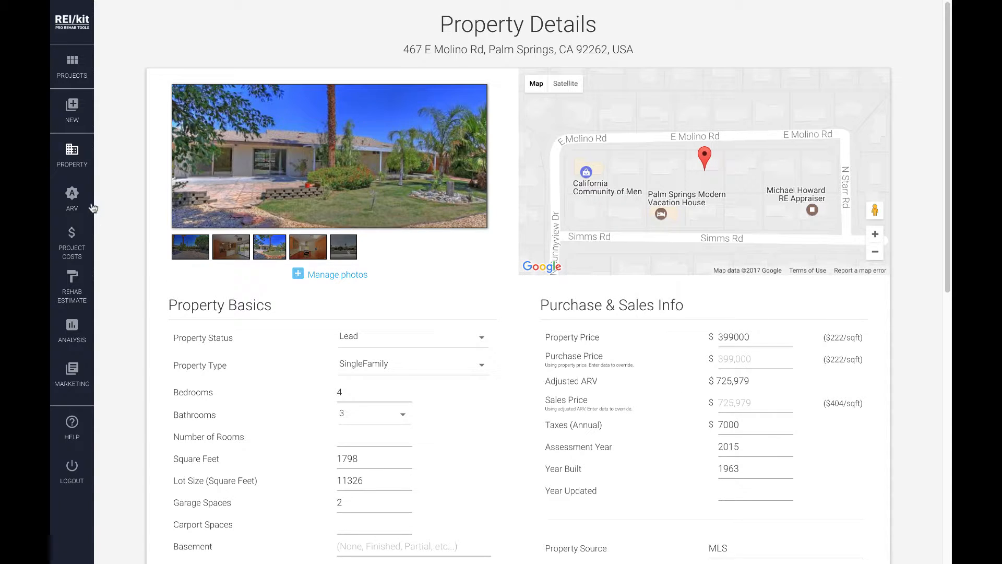
click(74, 195)
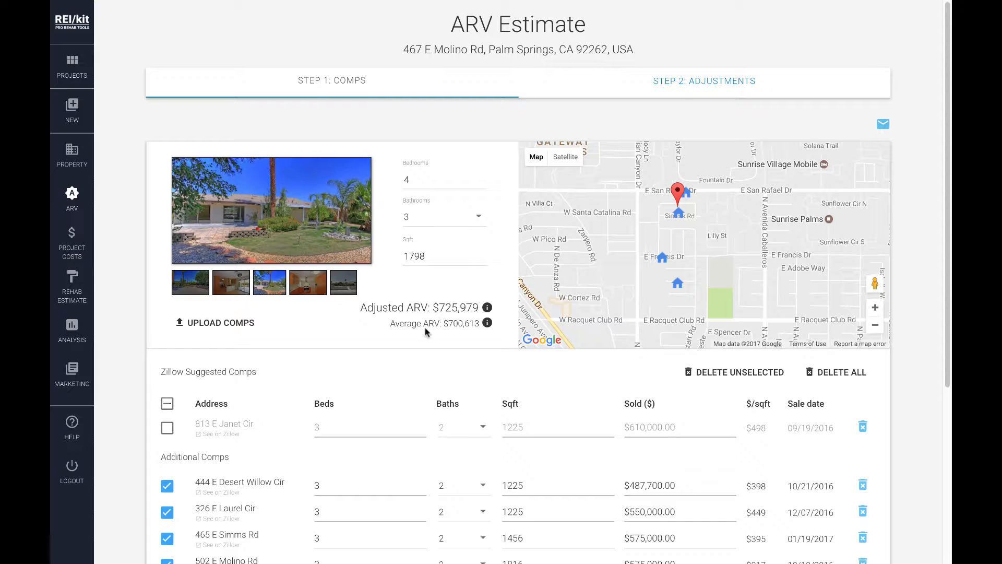
click(719, 83)
scroll(244, 263, down, 1)
scroll(244, 264, down, 3)
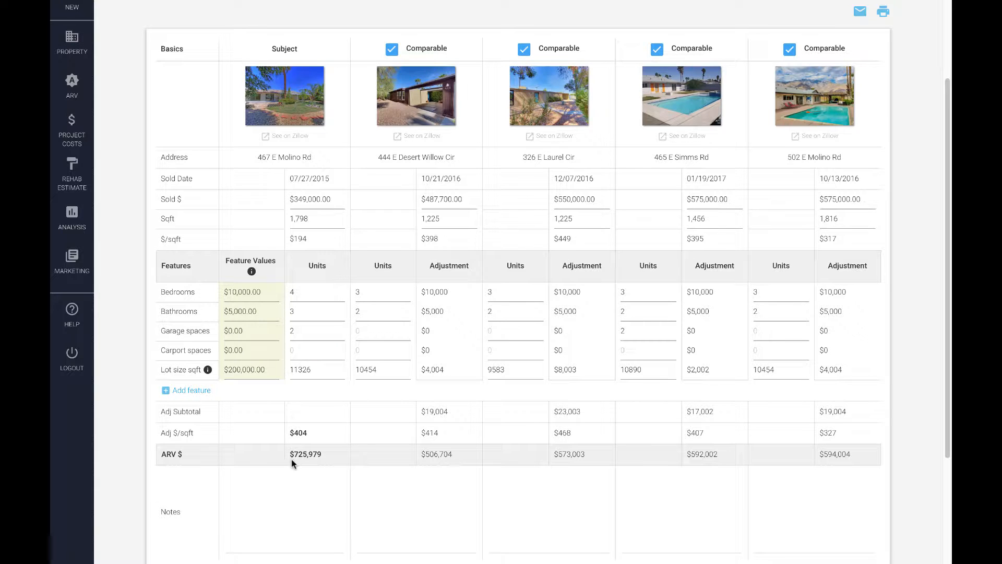
Set the desired ROI to 15% in the project's flip analysis variables
click(72, 214)
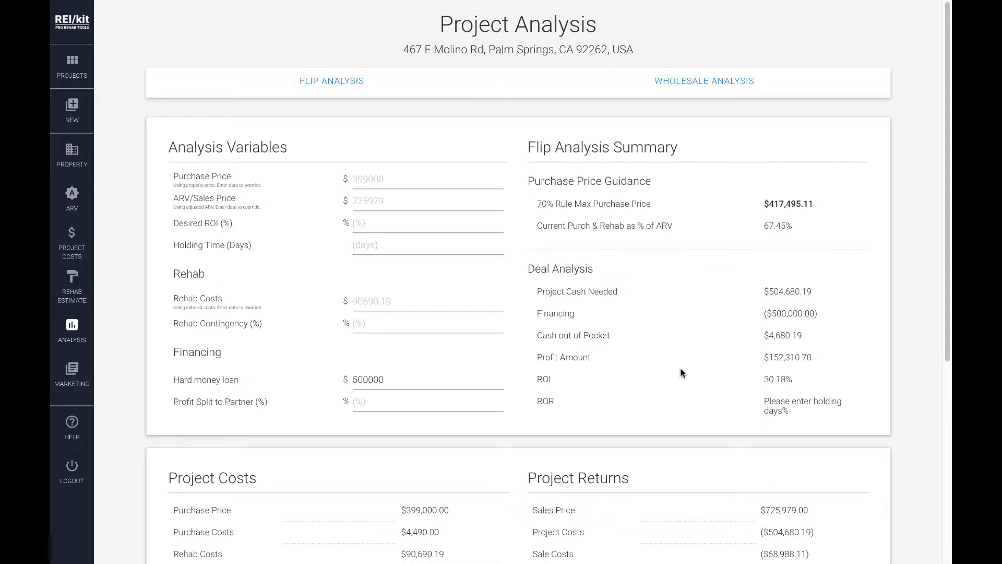
click(370, 232)
text(15)
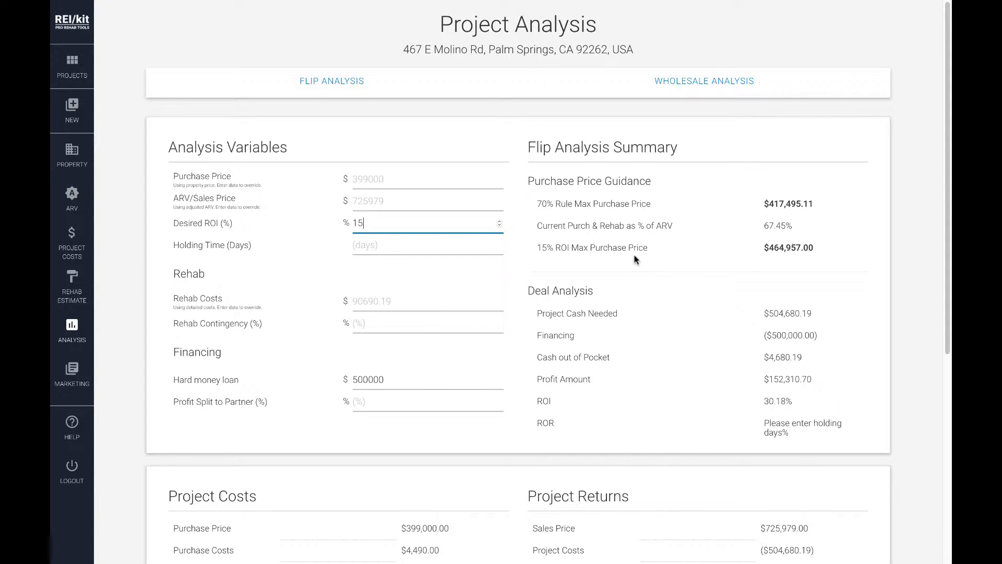
Check the holding time entry in the project costs, and set the flip analysis holding time to 280 days
click(354, 245)
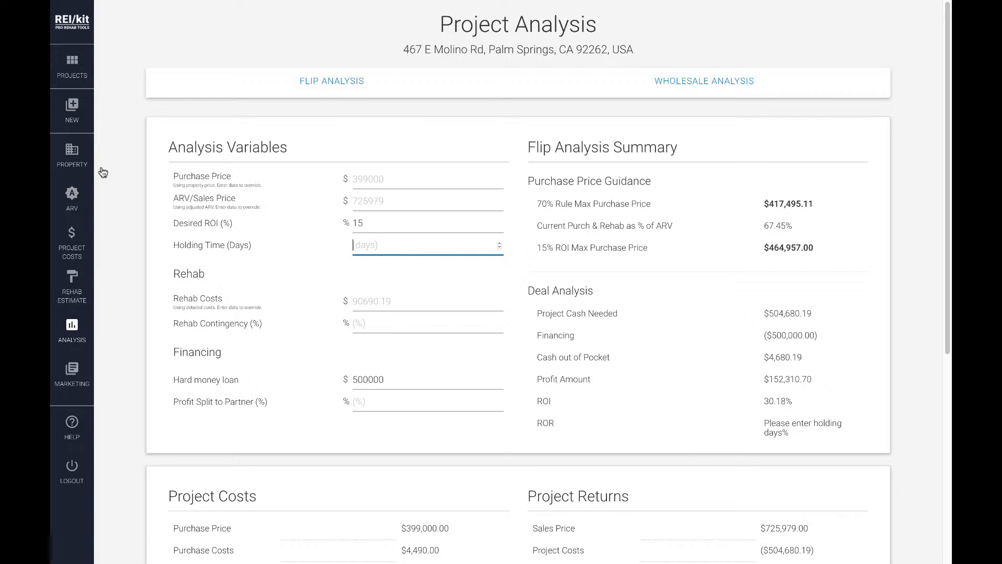
click(81, 250)
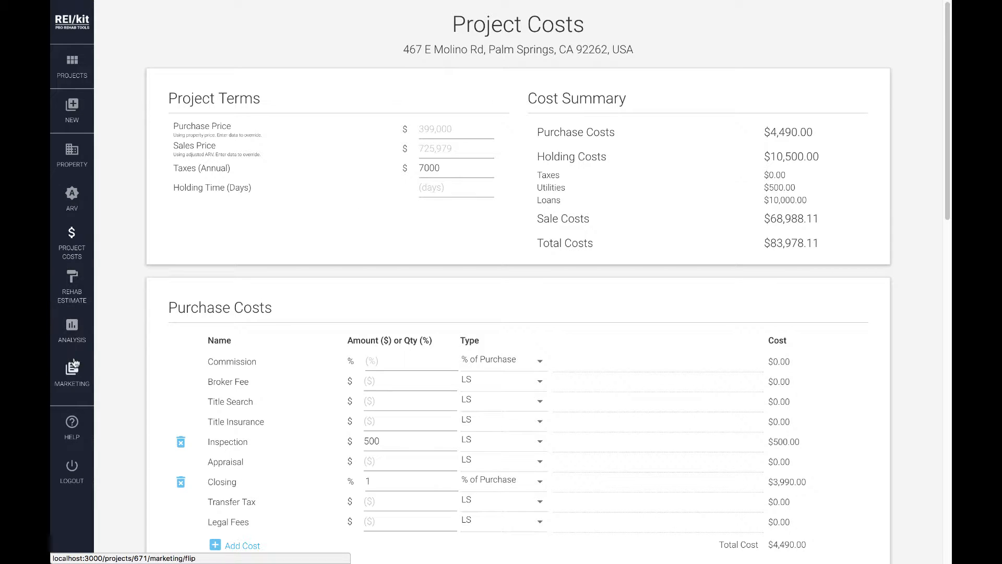
click(74, 333)
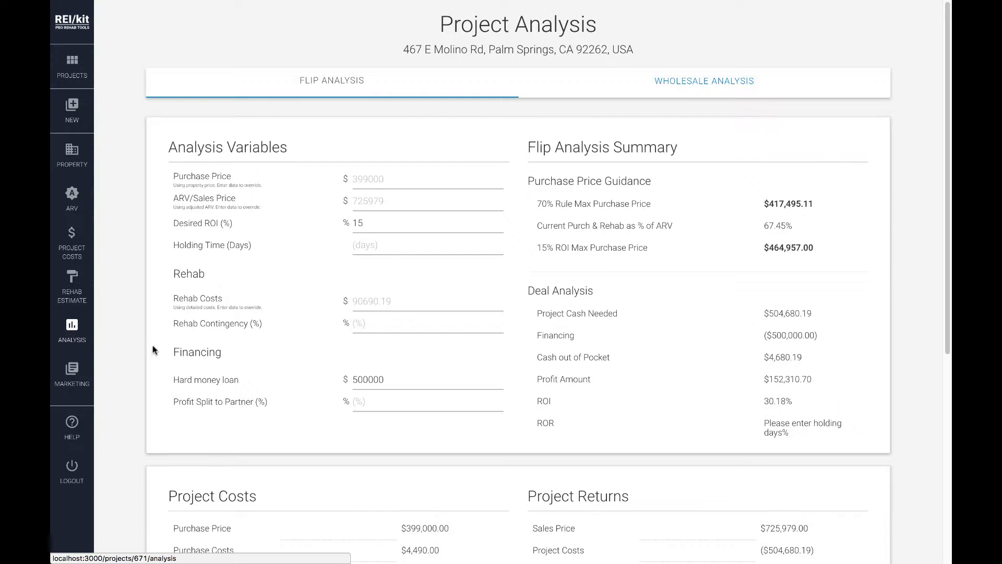
click(363, 247)
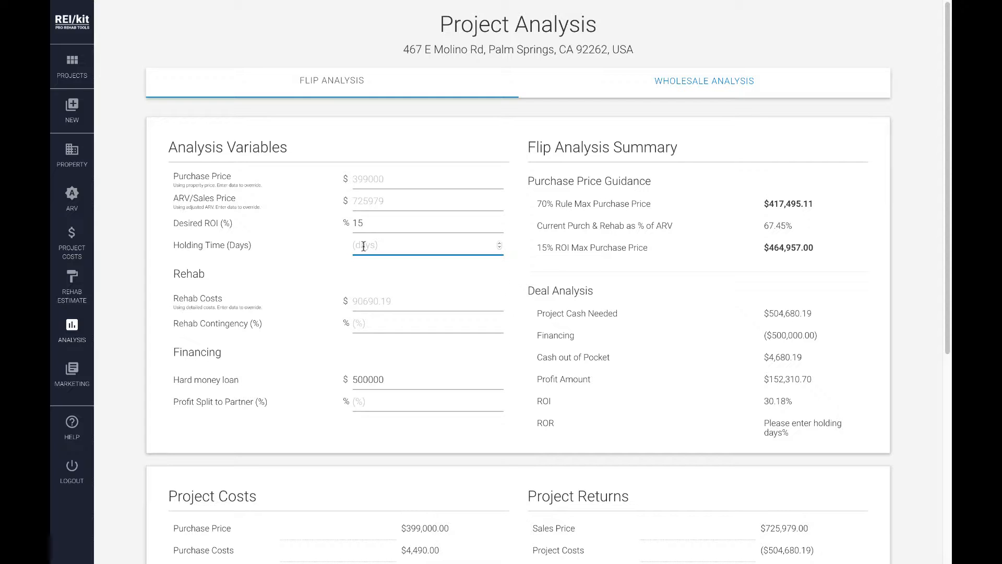
text(280)
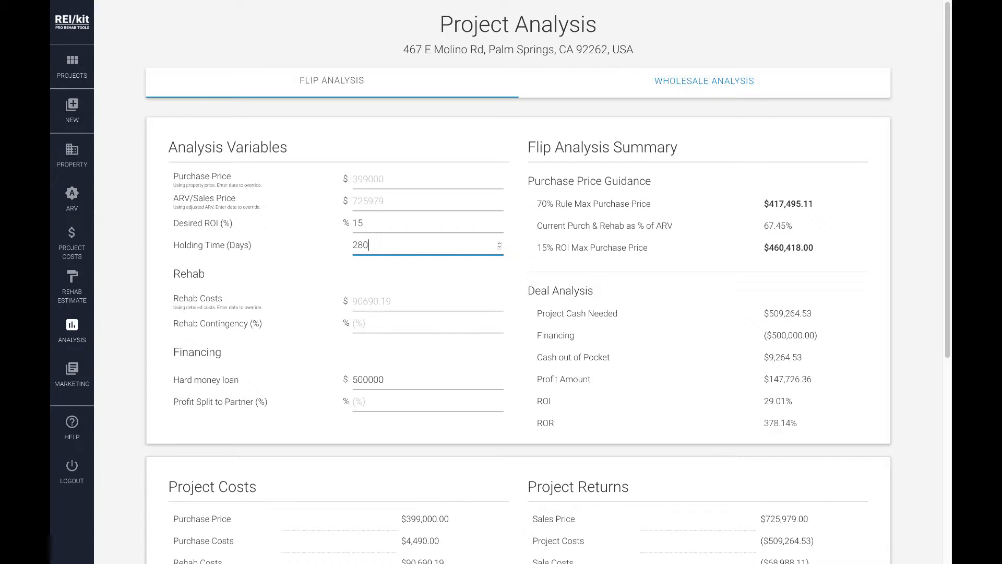
click(375, 261)
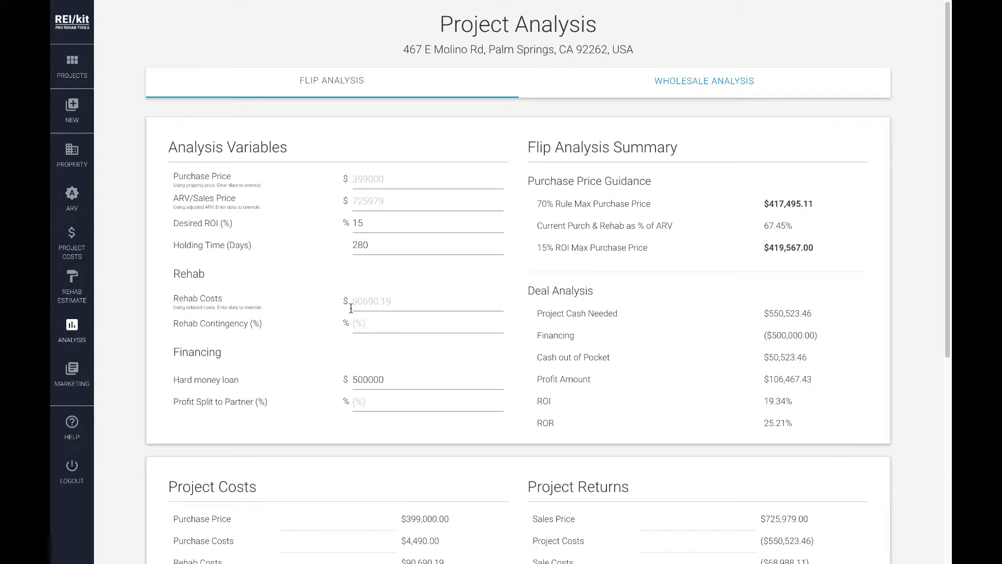
Try overriding the rehab costs with 123456 in the flip analysis, and clear the override again
click(390, 300)
text(123456)
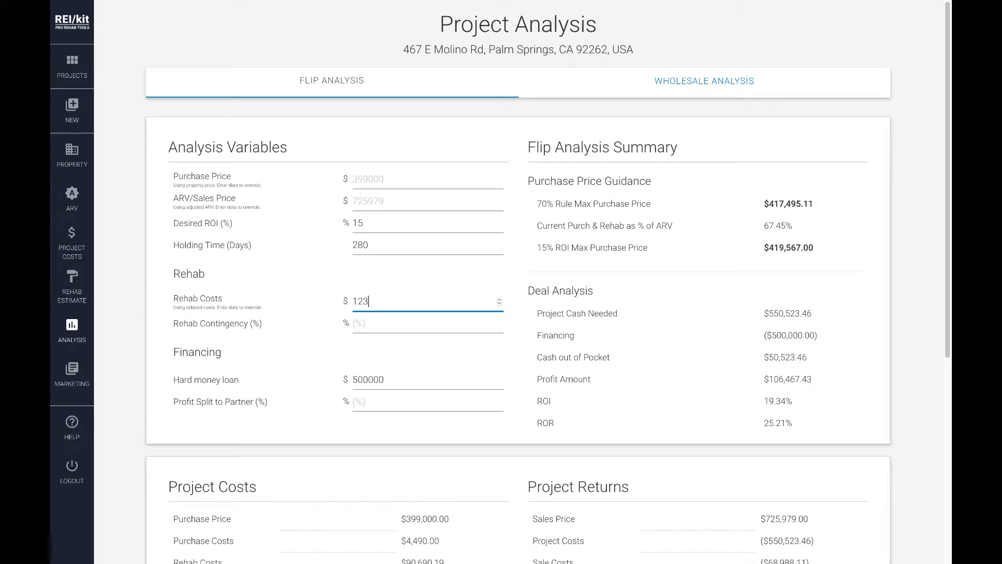
double_click(372, 301)
key(BackSpace)
Review the quick rehab estimate and the detailed cost estimate, and return to the project analysis
click(72, 282)
scroll(398, 349, down, 4)
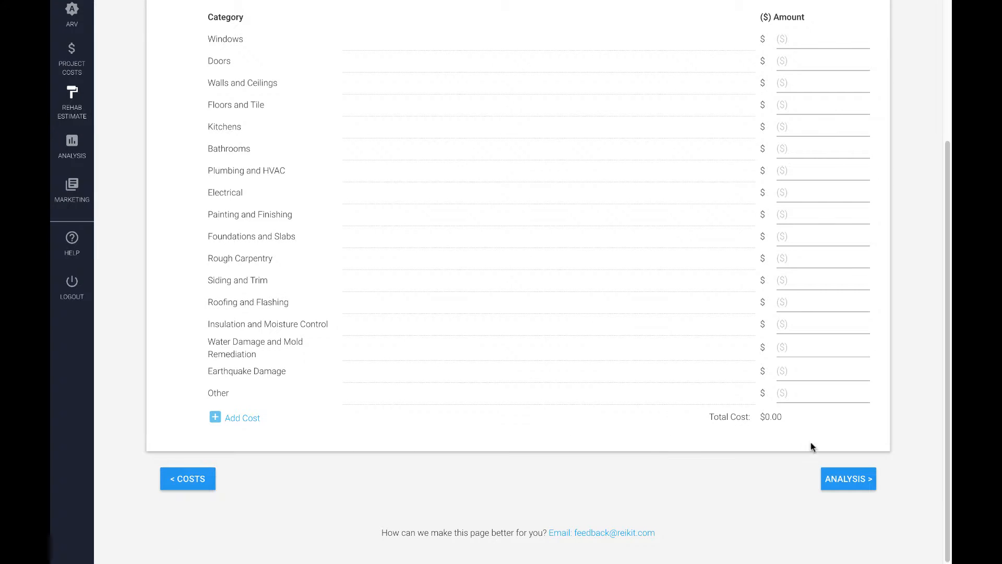
scroll(775, 438, up, 5)
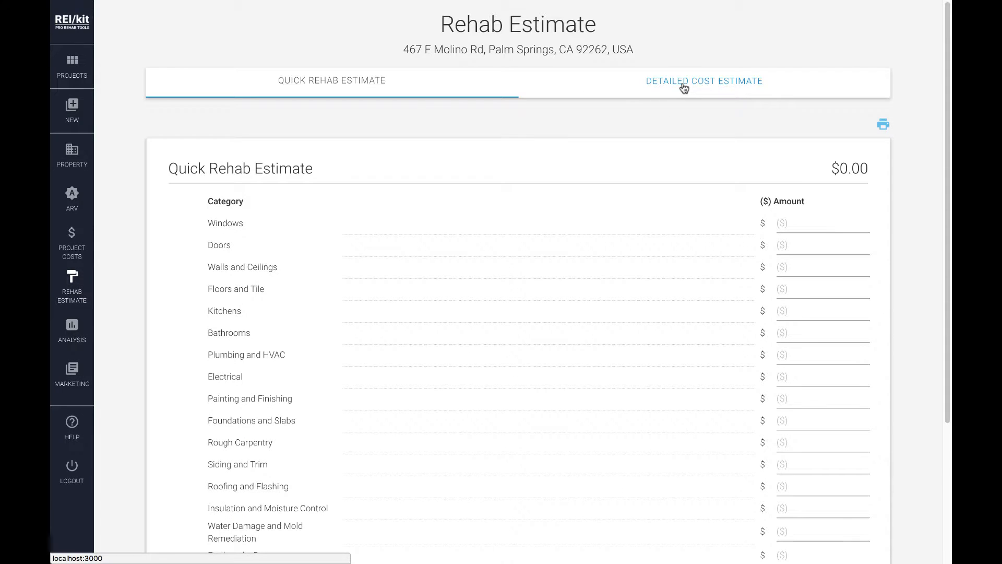
click(682, 84)
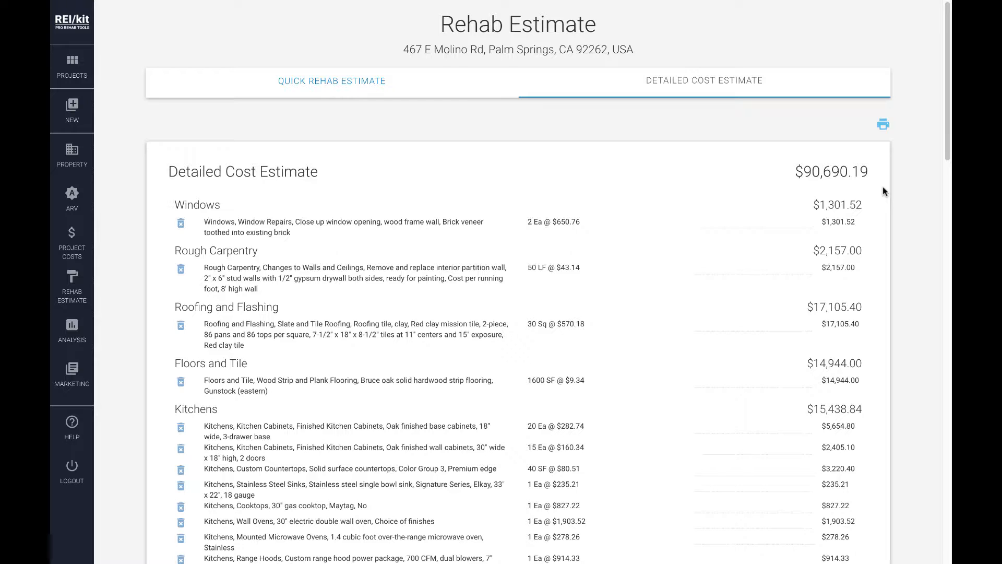
click(74, 331)
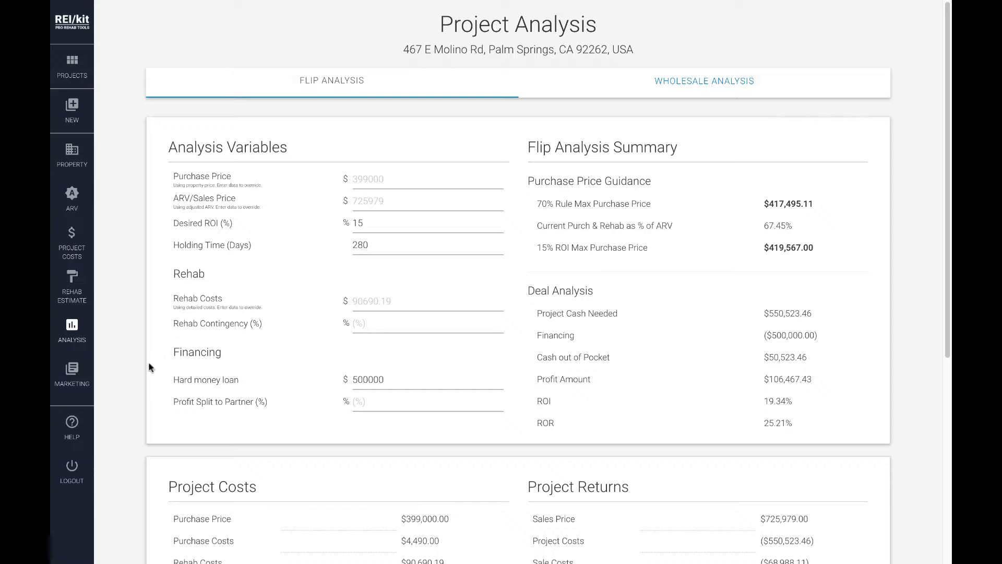
Enter 66998 as the Other amount in the quick rehab estimate and return to the project analysis
click(74, 277)
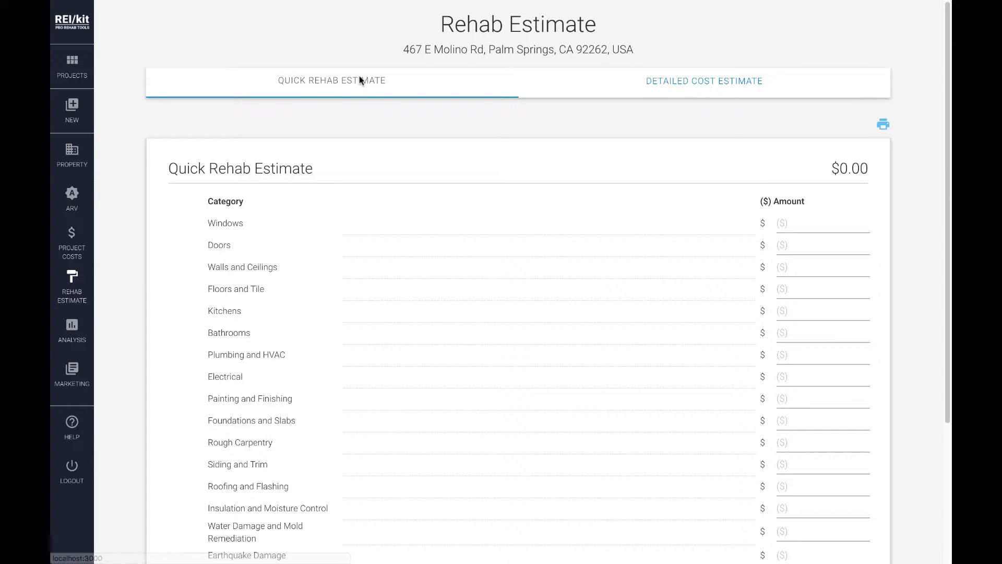
scroll(634, 276, down, 3)
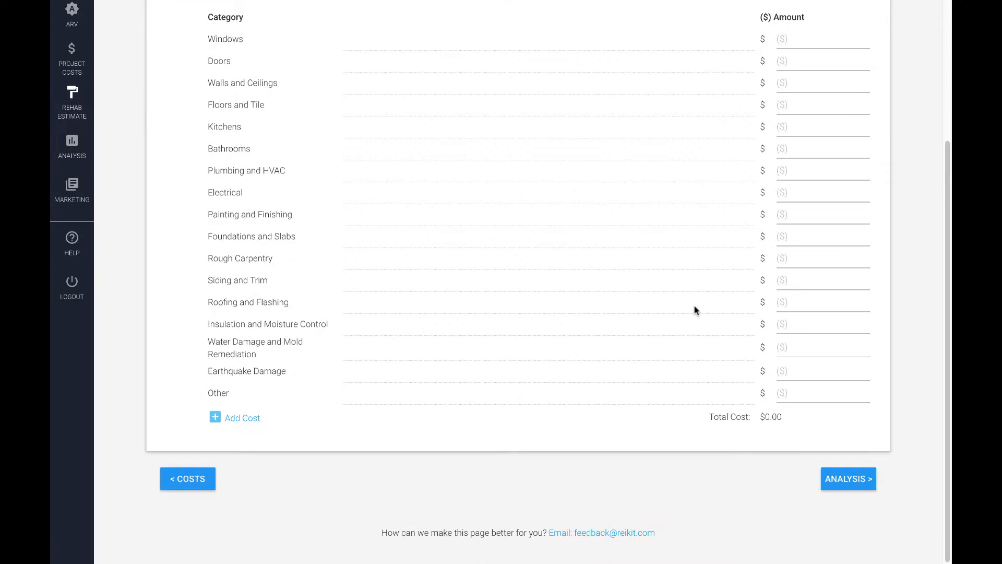
click(797, 390)
text(66998)
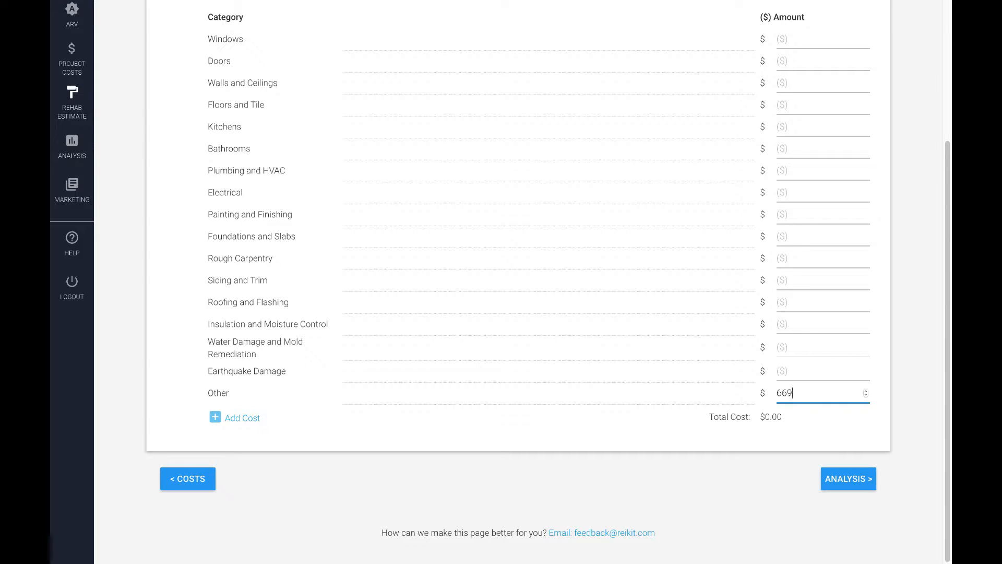
text(9)
key(BackSpace)
click(72, 144)
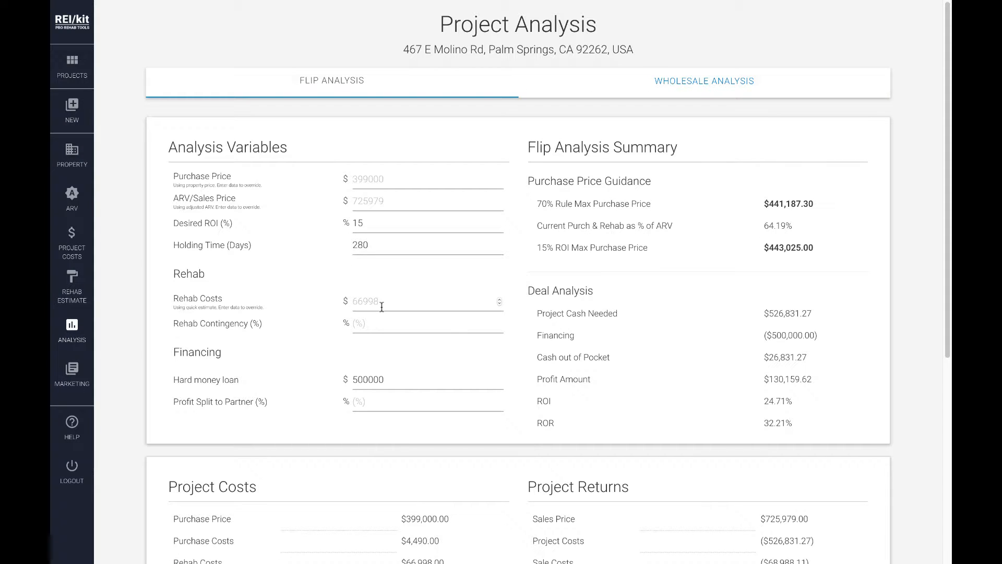
Try a rehab costs override of 200000 in the flip analysis, and clear it again
click(382, 307)
text(200000)
double_click(372, 302)
key(BackSpace)
Delete the Other cost from the quick rehab estimate and return to the project analysis
click(73, 284)
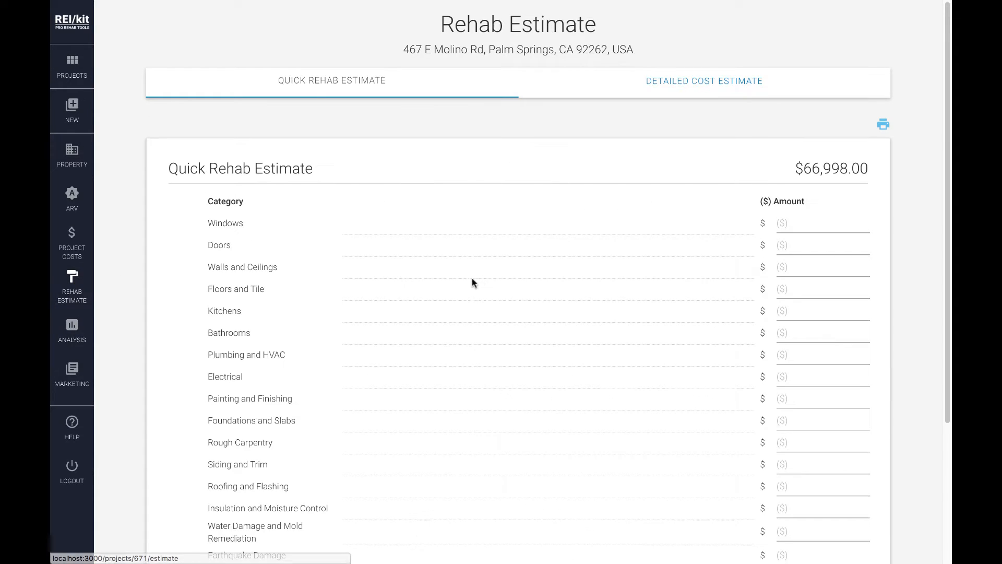
scroll(472, 282, down, 4)
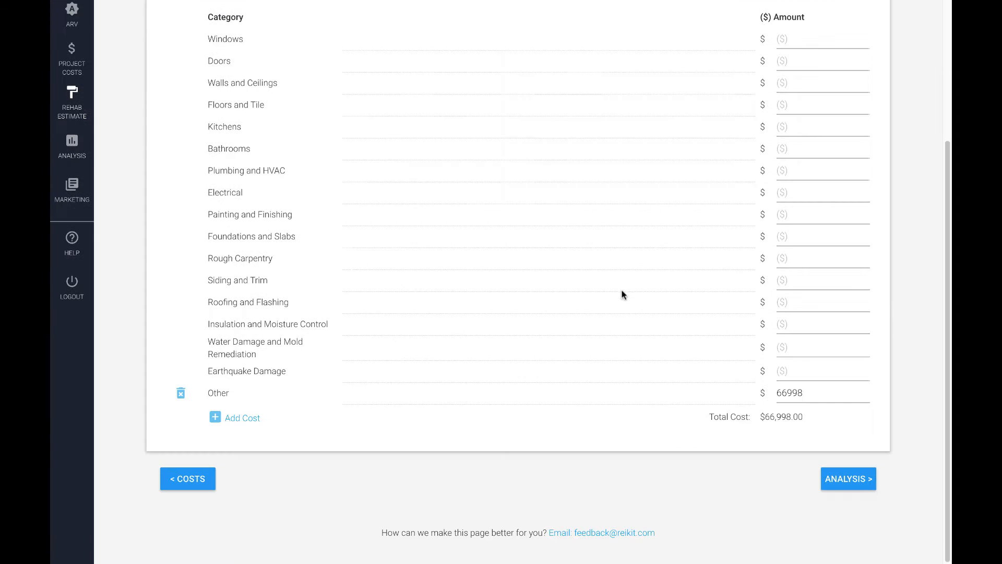
click(181, 392)
click(64, 152)
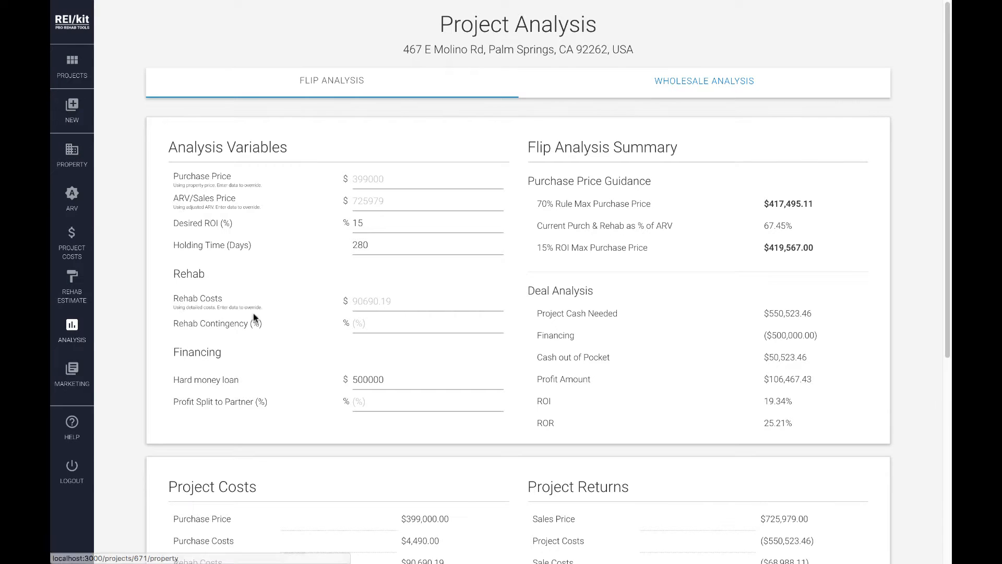
Try rehab contingencies of 10, 15 and 5% in the flip analysis, and set the contingency to 10%
click(369, 325)
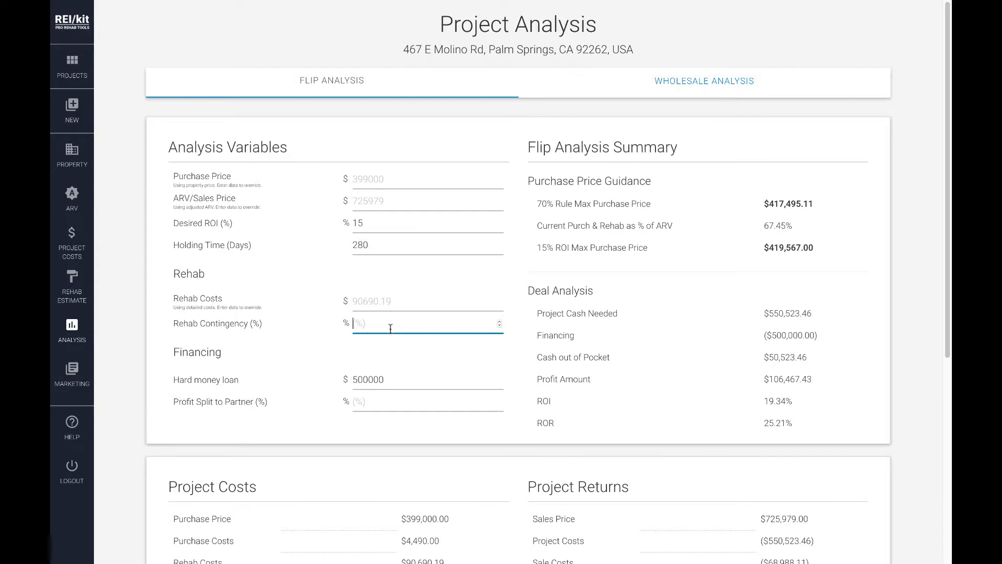
text(10)
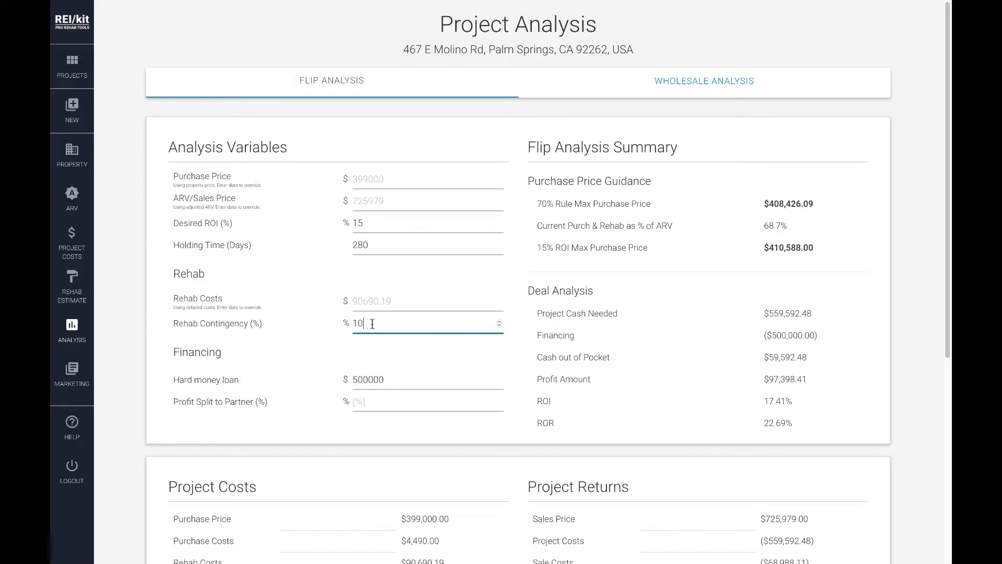
key(BackSpace)
text(5)
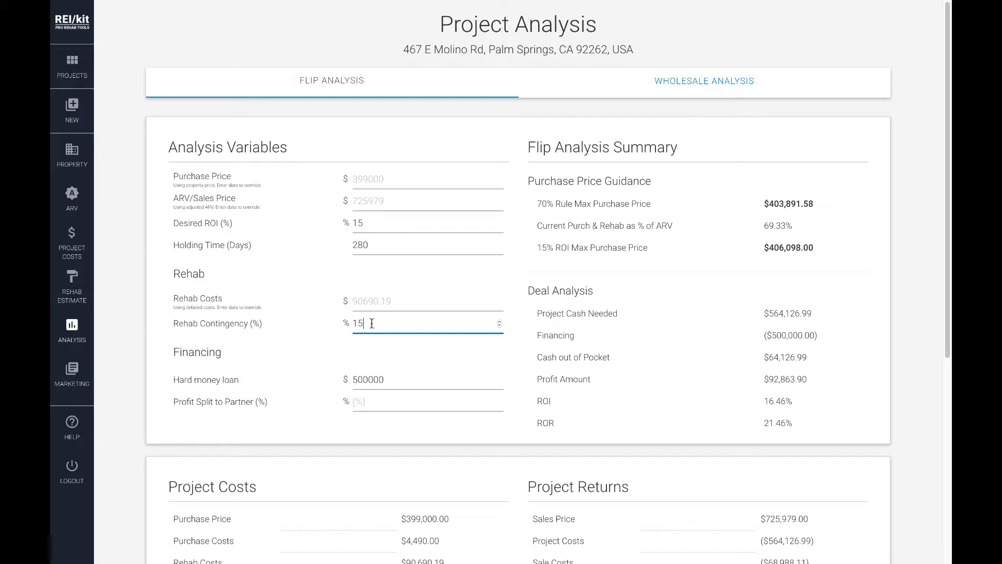
key(Left)
key(BackSpace)
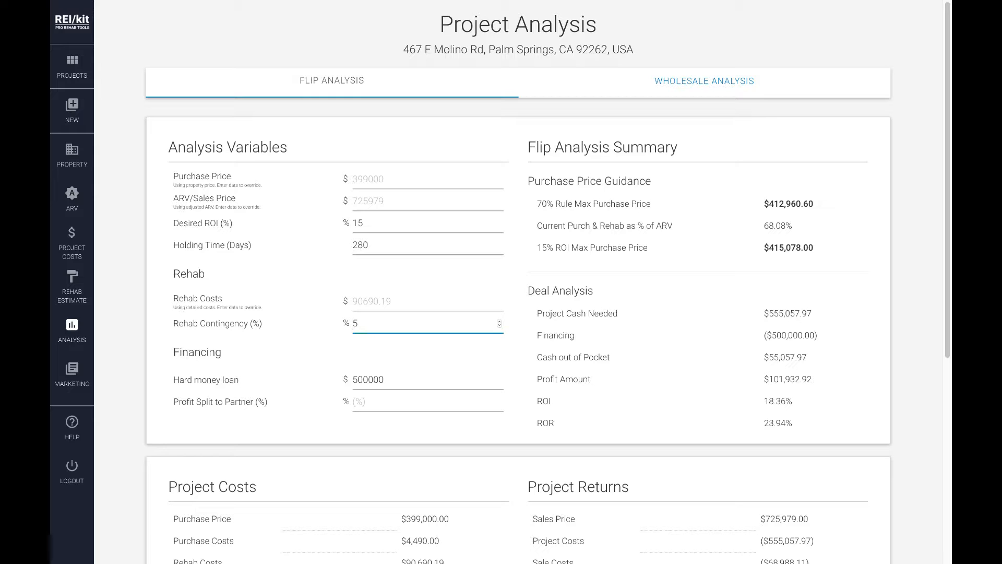
key(shift+Right)
text(10)
click(516, 303)
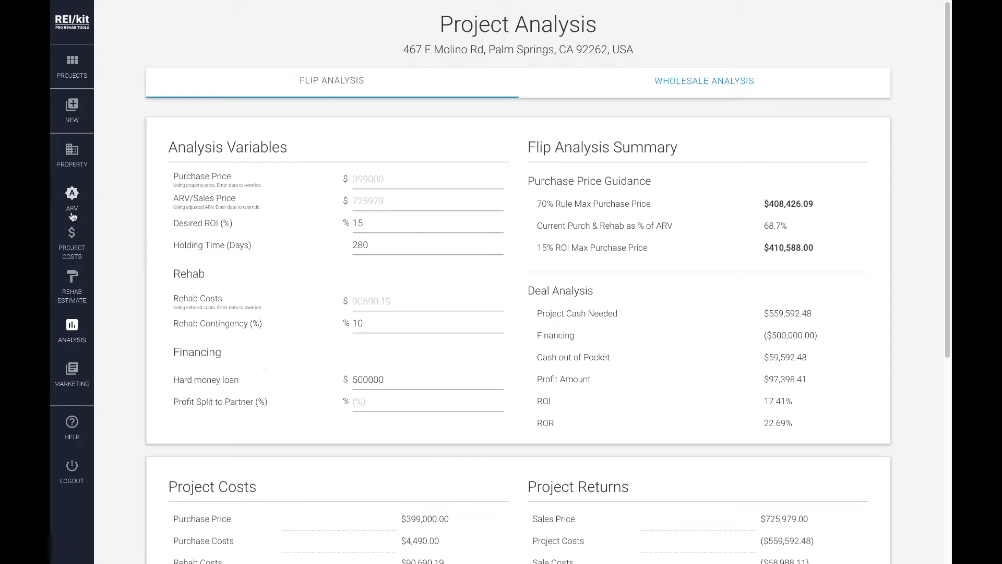
Try adding a second loan in the project costs, remove the empty loan row and return to the project analysis
click(72, 241)
scroll(144, 292, down, 7)
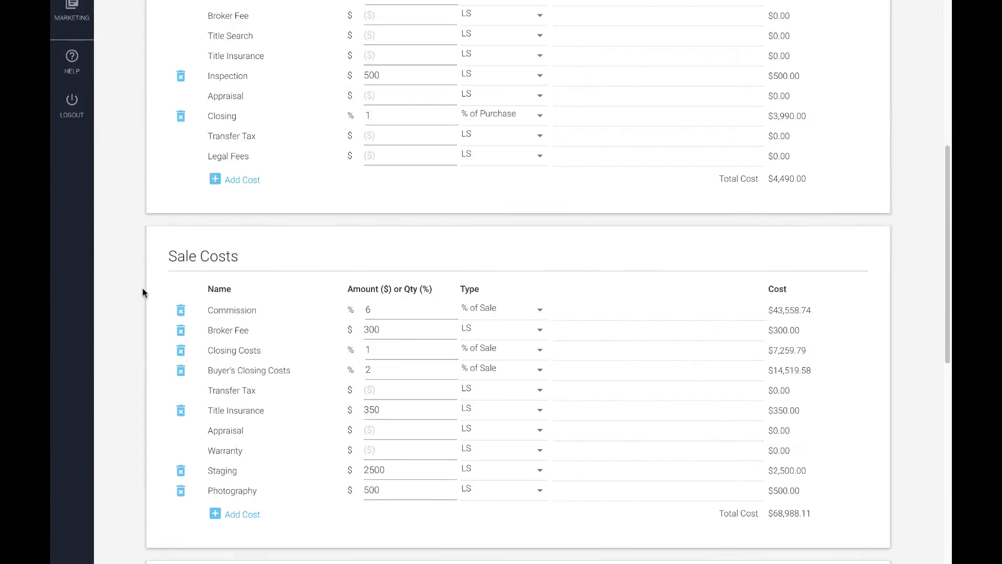
scroll(144, 293, down, 10)
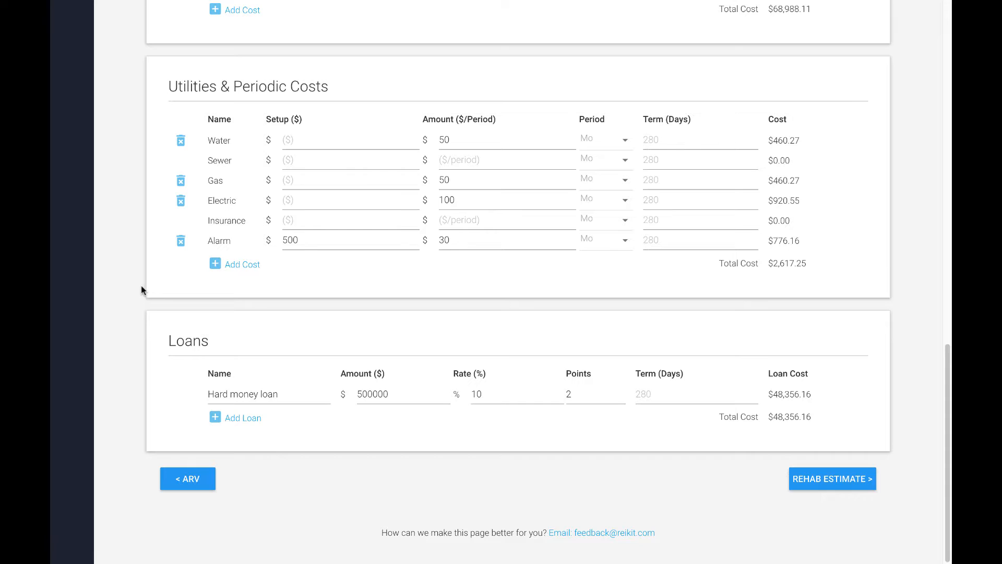
click(251, 424)
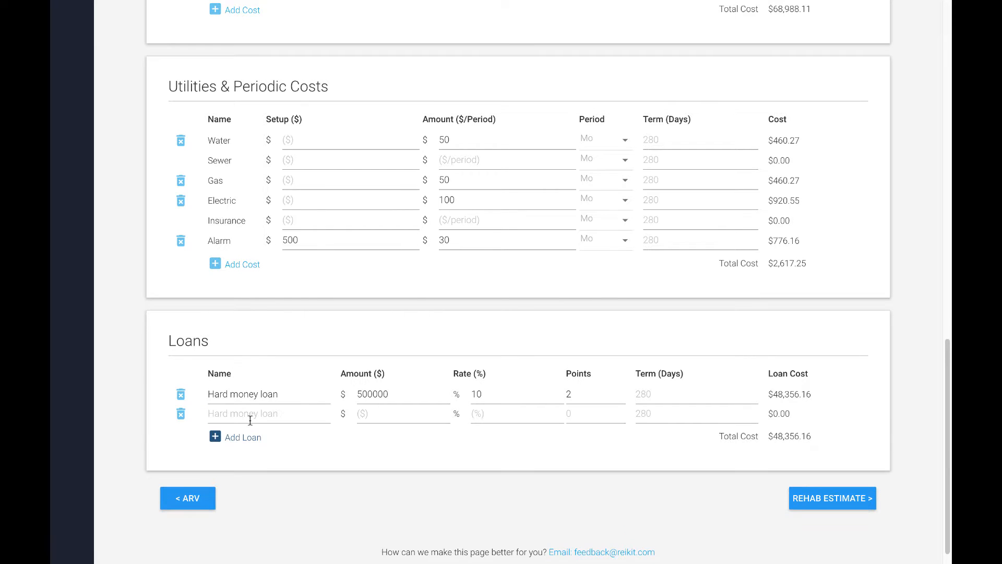
click(181, 414)
scroll(123, 366, up, 15)
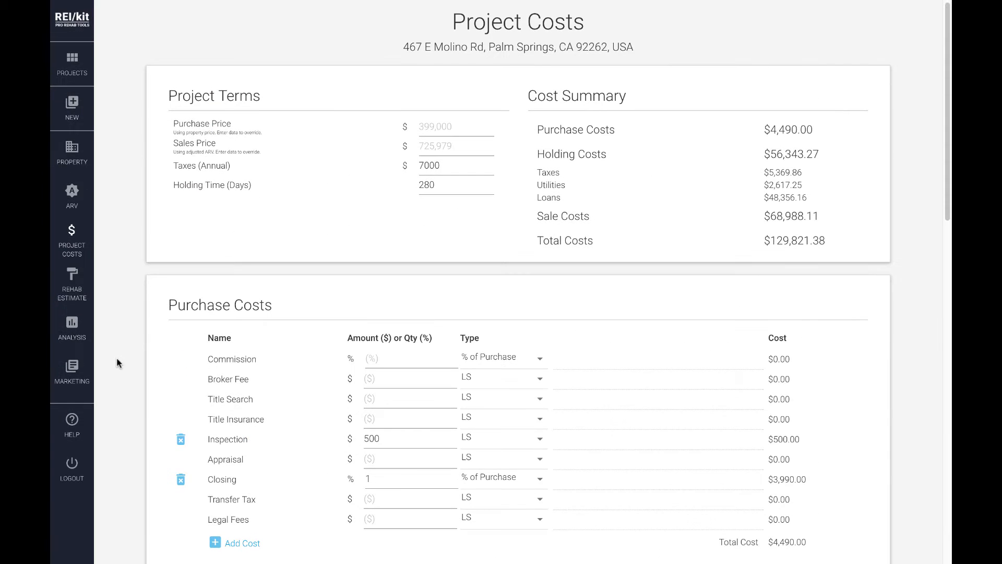
click(73, 327)
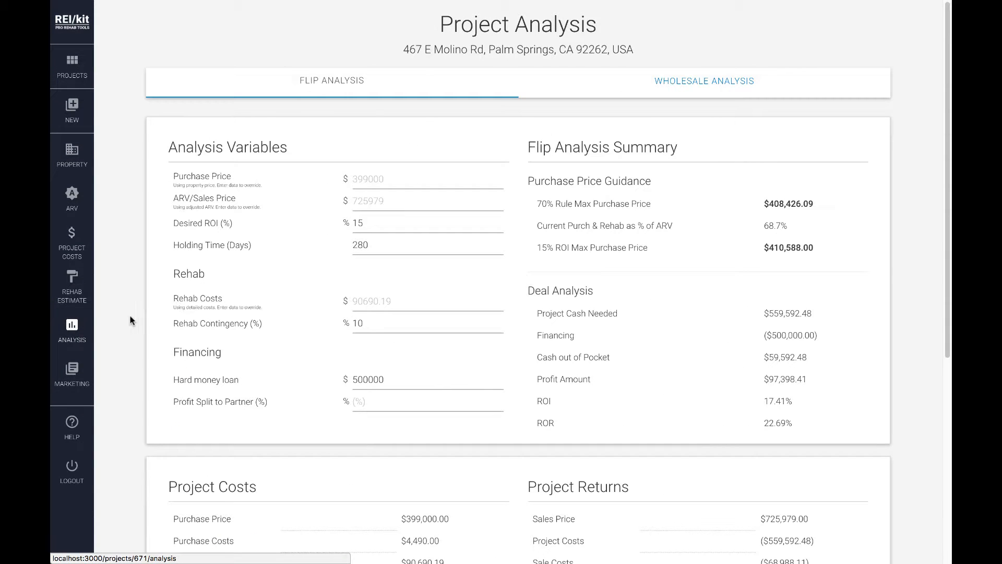
Set the profit split to partner to 15% in the flip analysis financing
click(375, 403)
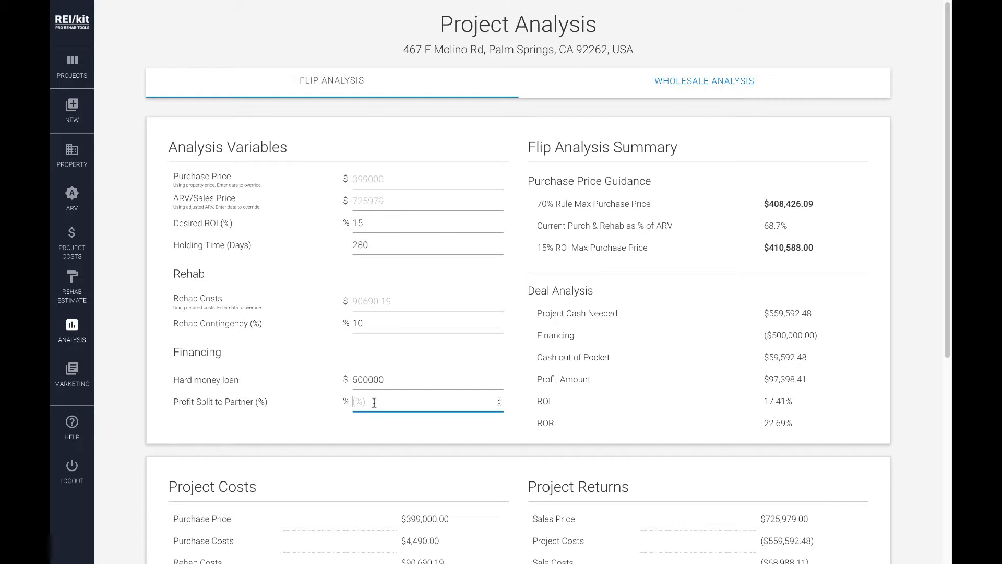
text(15)
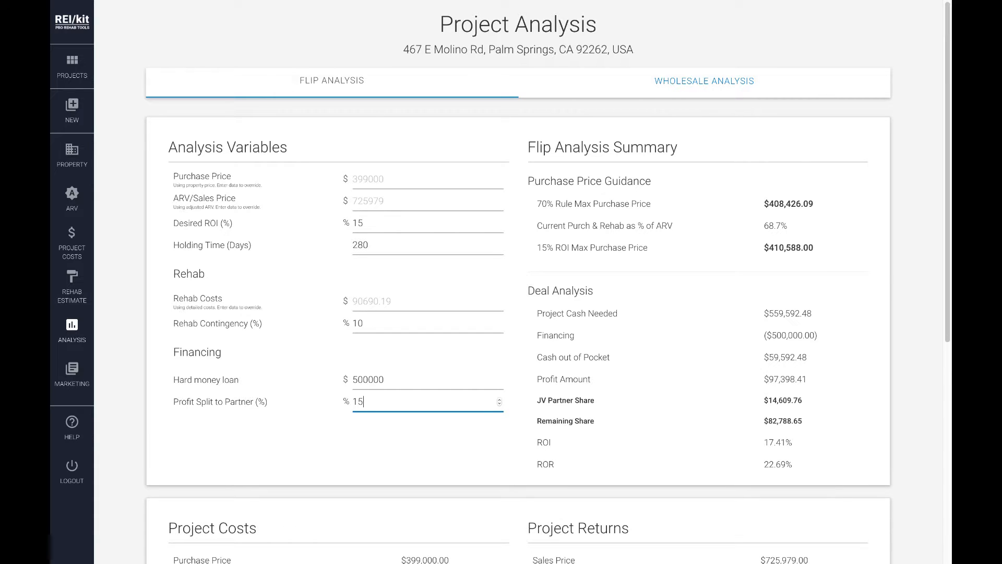
click(515, 325)
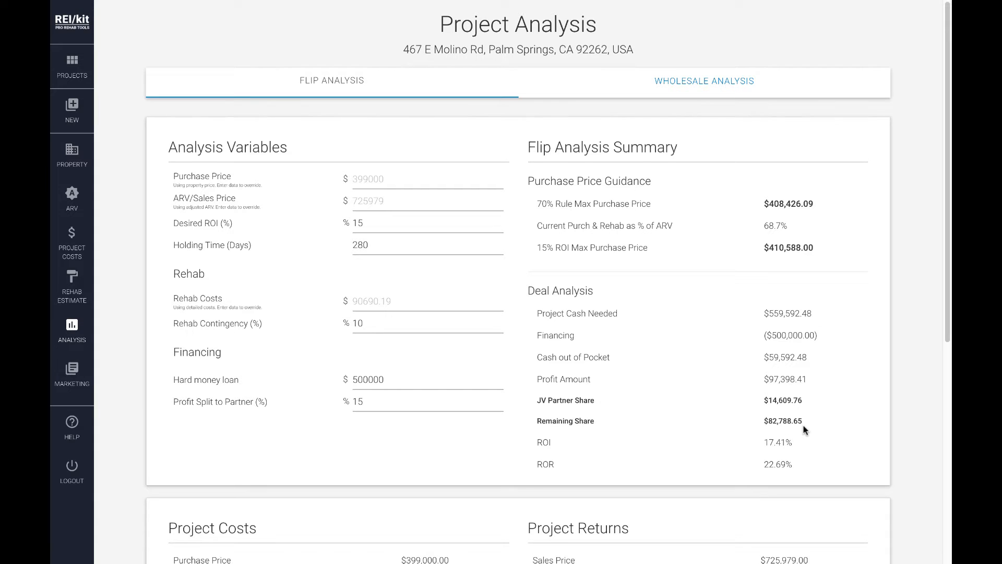
Review the project costs and returns of the flip analysis, and open the wholesale analysis with its assignment fee variable
scroll(804, 429, down, 3)
scroll(804, 429, down, 5)
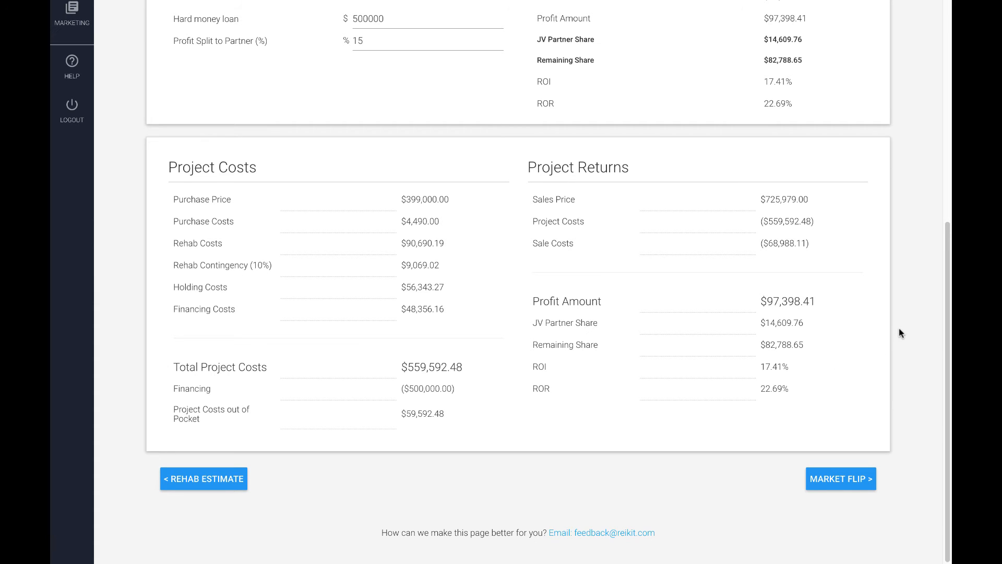
scroll(899, 332, up, 7)
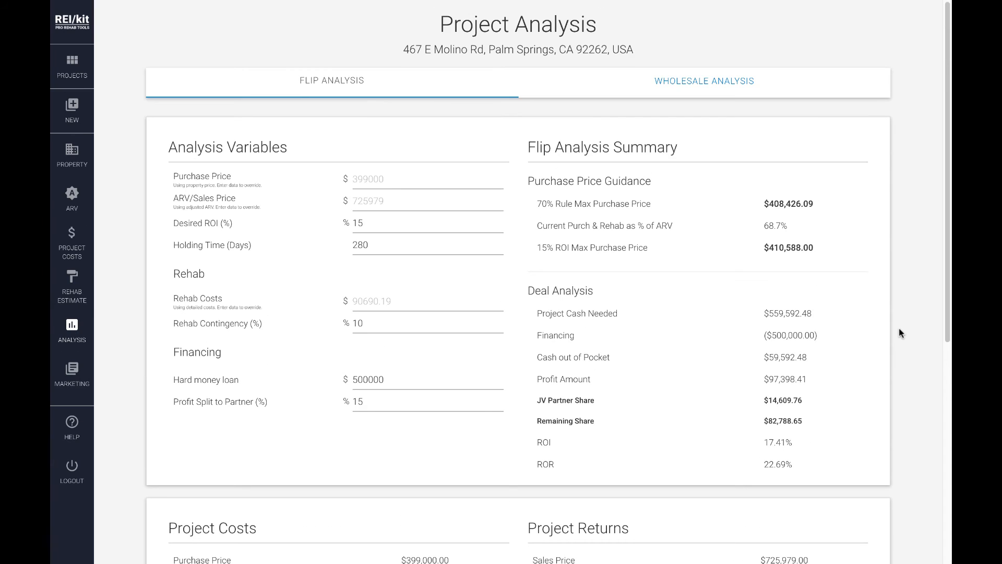
click(701, 82)
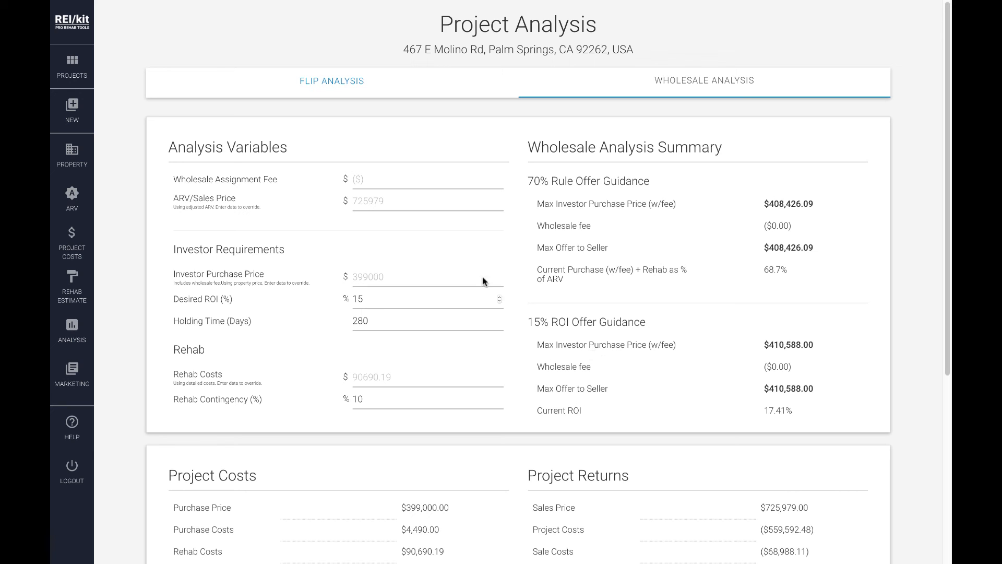
click(384, 183)
click(516, 206)
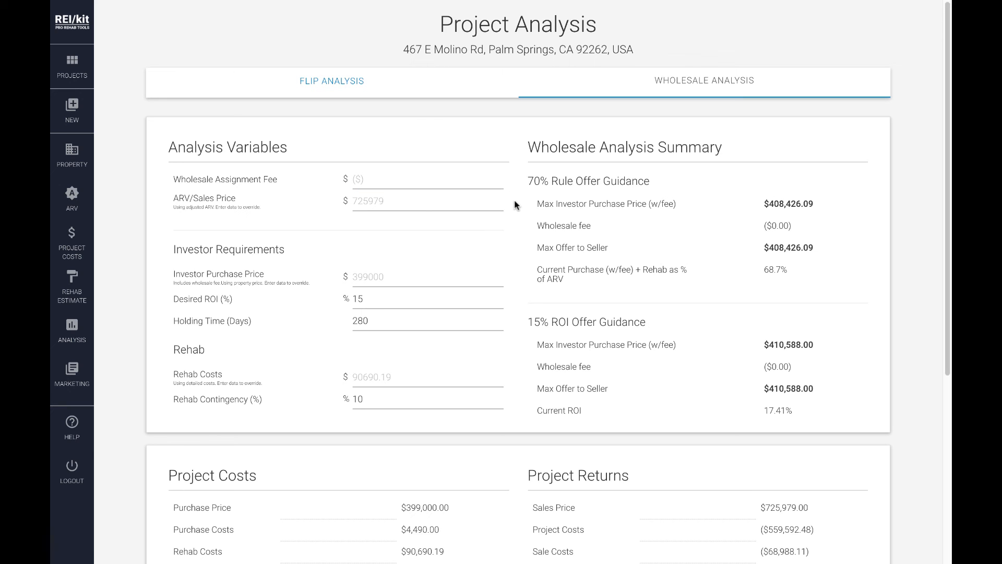